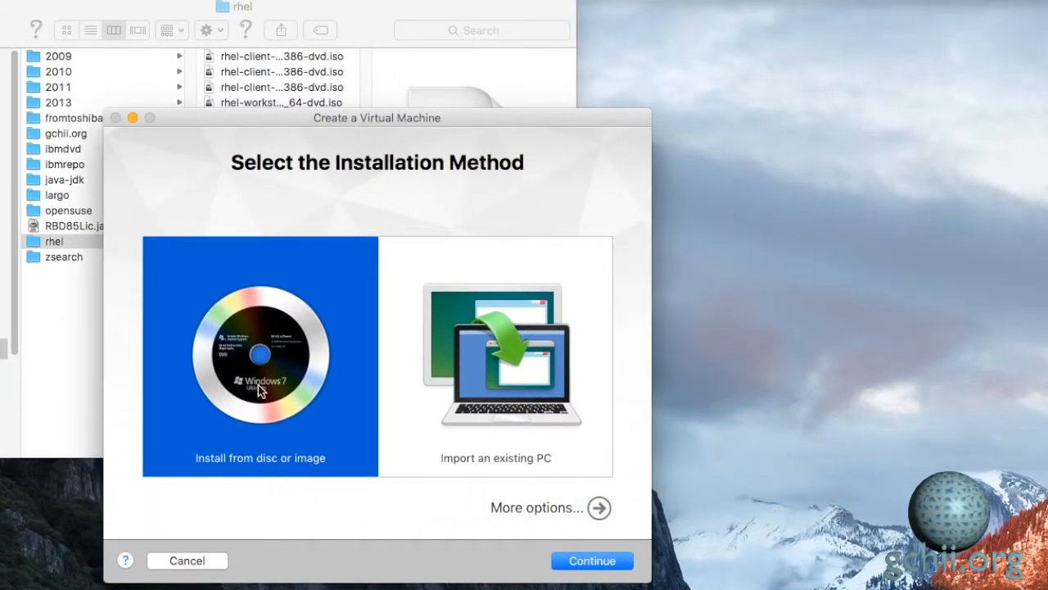
- Choose rhel-workstation-6.7-x86_64-dvd.iso as the installation image for the new virtual machine
{"action": "left_click", "coordinate": [579, 562]}
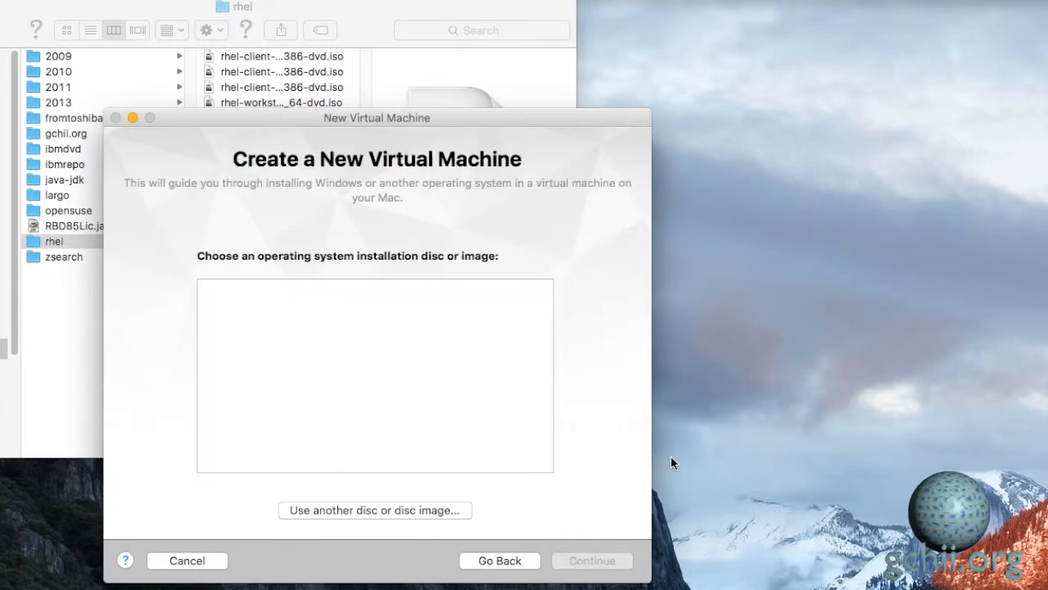
{"action": "left_click", "coordinate": [356, 511]}
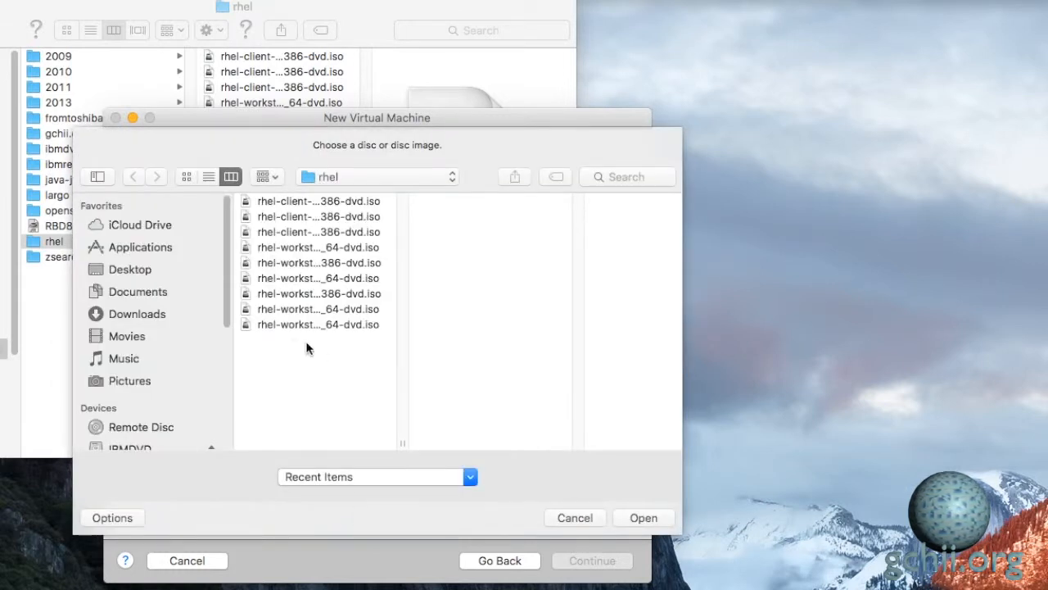
{"action": "left_click", "coordinate": [246, 324]}
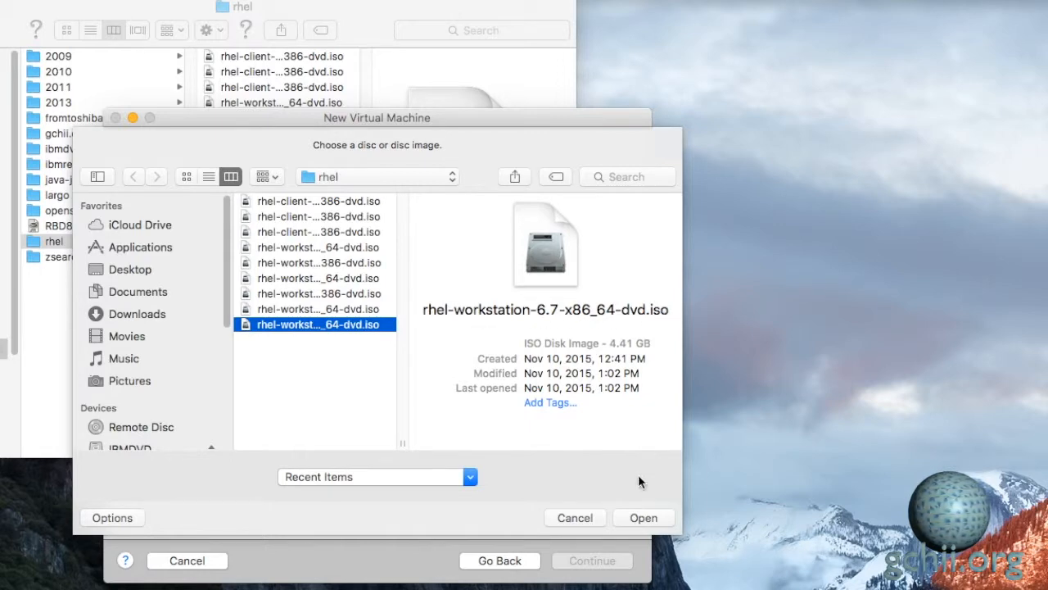
{"action": "left_click", "coordinate": [641, 515]}
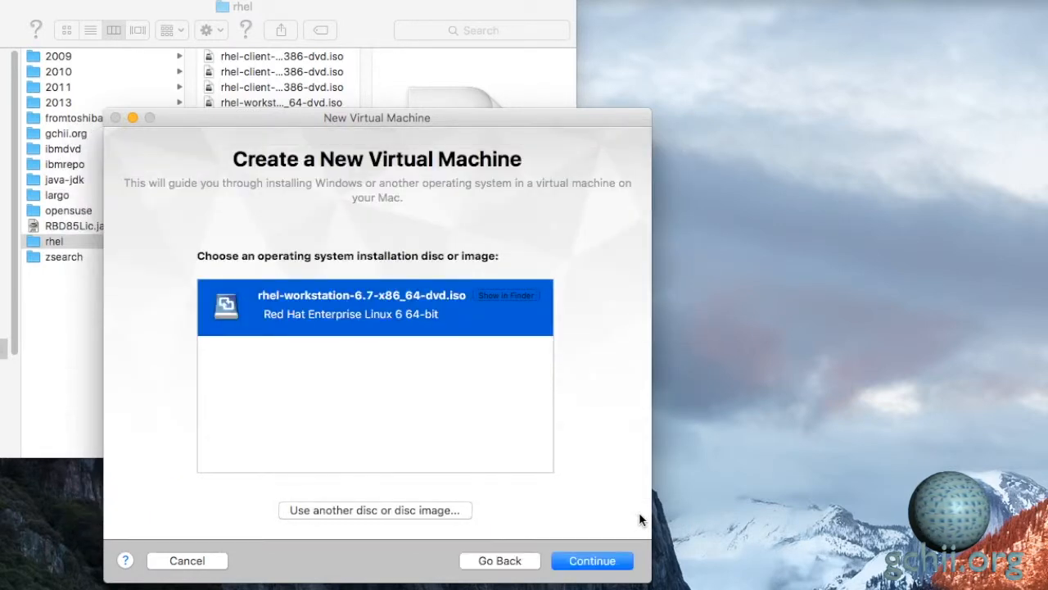
{"action": "left_click", "coordinate": [594, 562]}
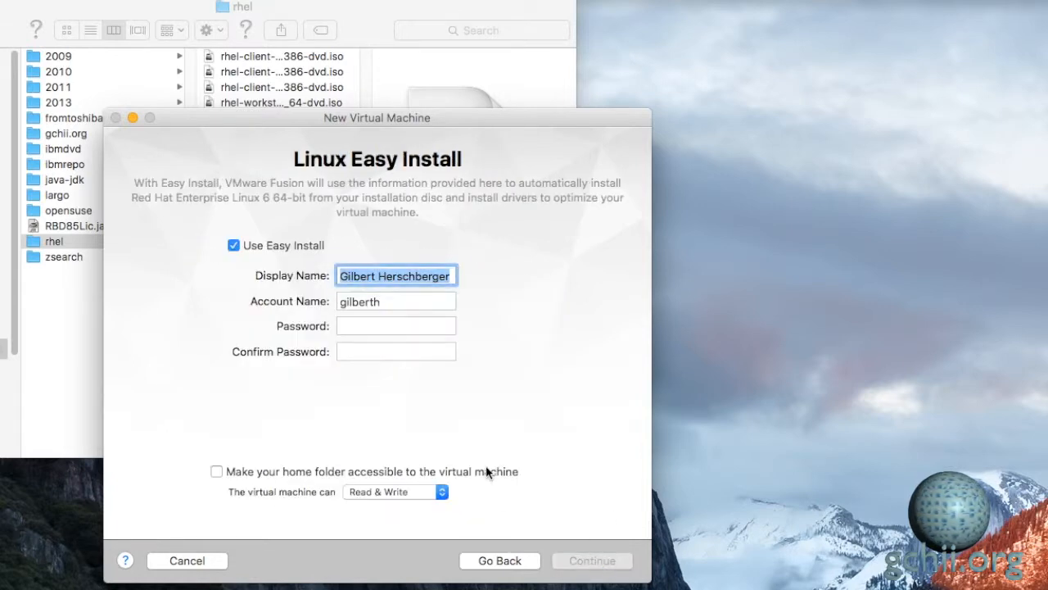
- Disable Easy Install and choose to customize settings from the configuration summary
{"action": "left_click", "coordinate": [235, 248]}
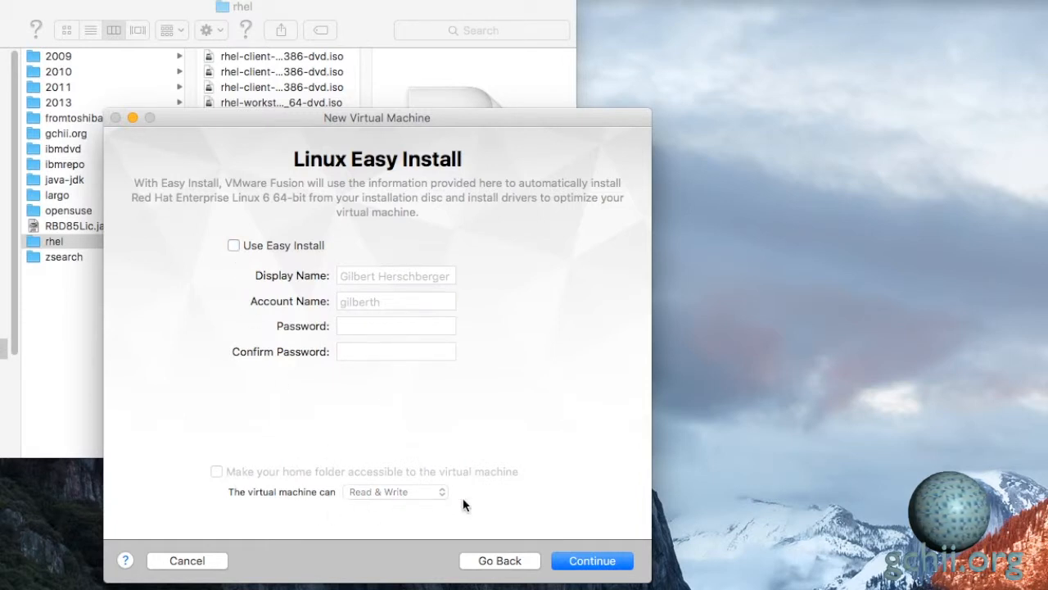
{"action": "left_click", "coordinate": [567, 563]}
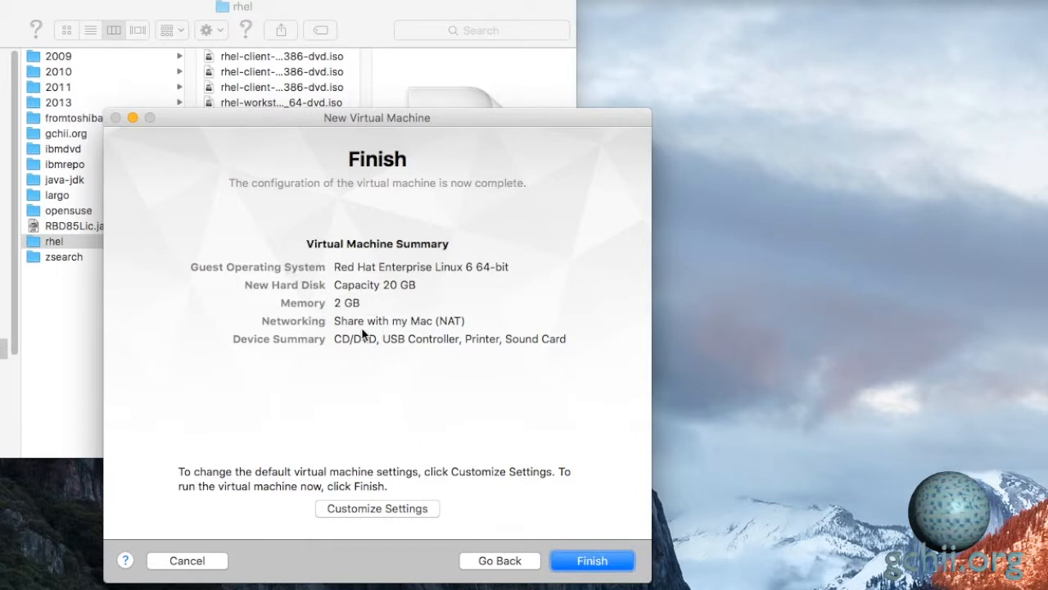
{"action": "left_click", "coordinate": [378, 510]}
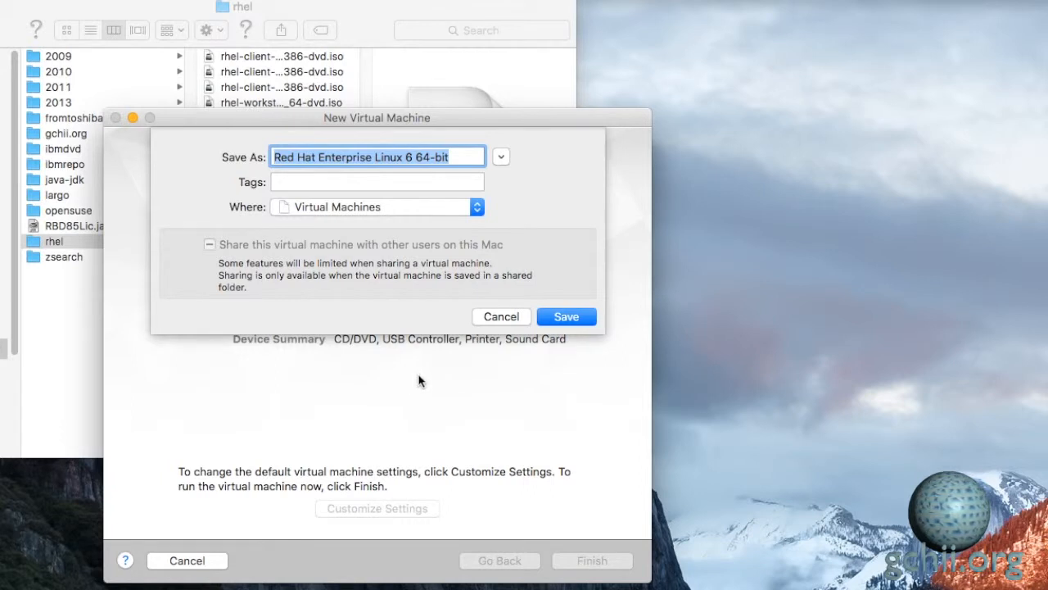
{"action": "type", "text": "DMG"}
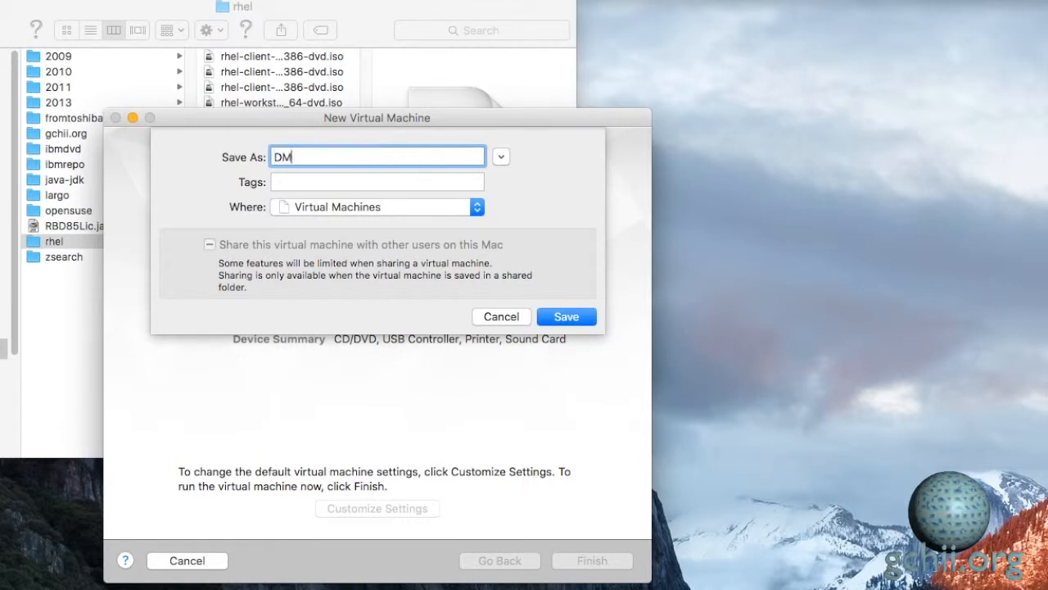
{"action": "type", "text": "R"}
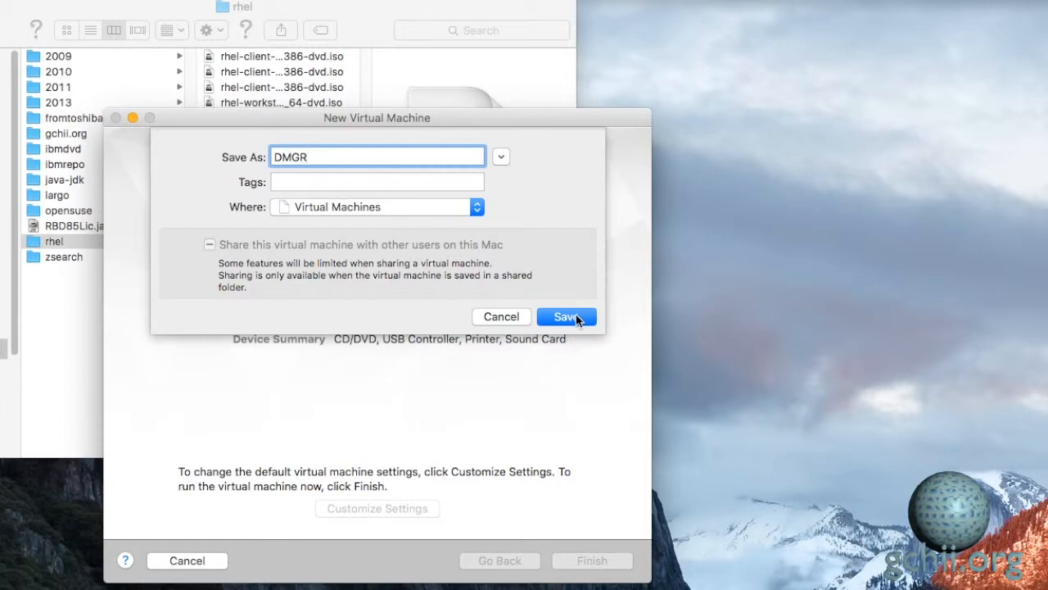
- Save the new virtual machine as DMGR, opening its settings window
{"action": "left_click", "coordinate": [576, 316]}
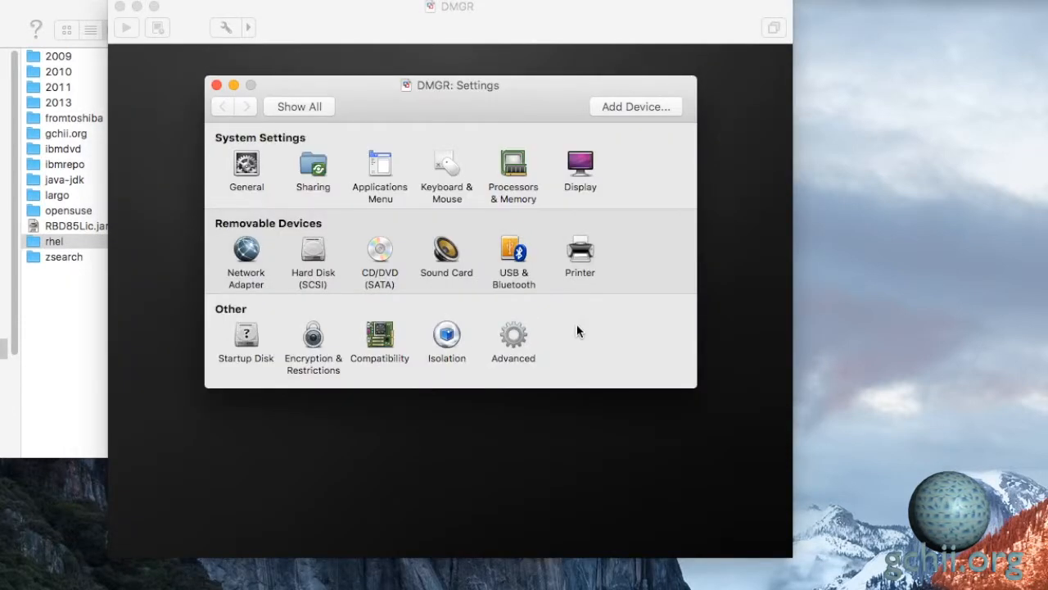
- Remove the printer port and the sound card from DMGR
{"action": "left_click", "coordinate": [580, 252]}
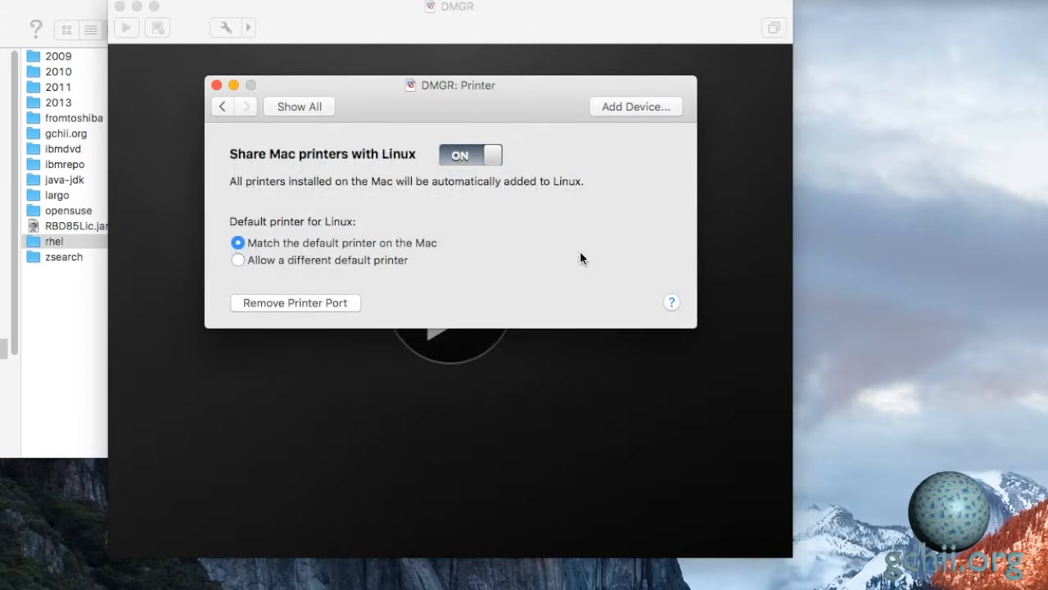
{"action": "left_click", "coordinate": [246, 303]}
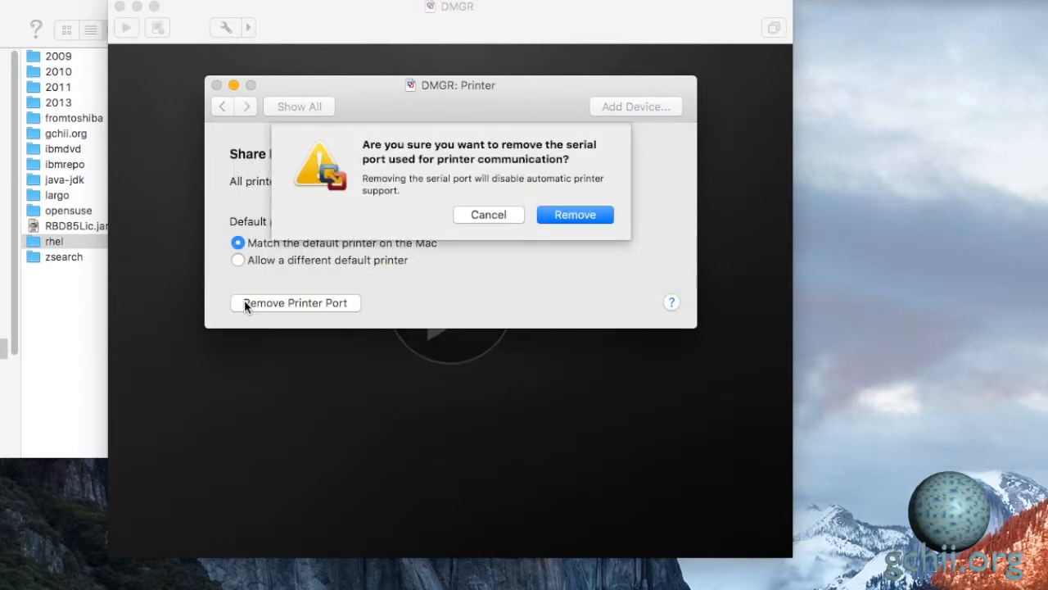
{"action": "left_click", "coordinate": [562, 214]}
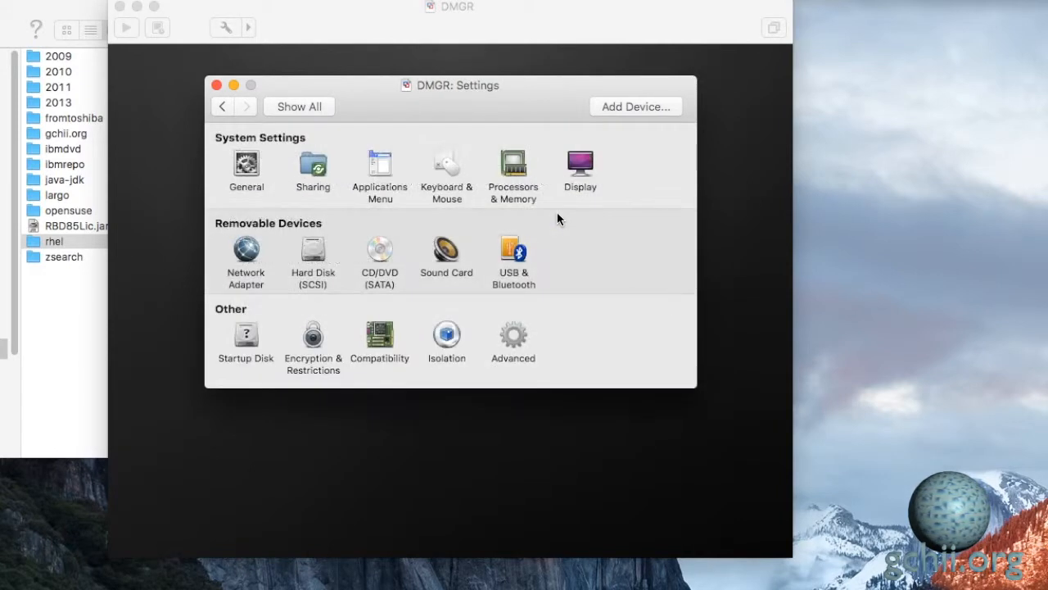
{"action": "left_click", "coordinate": [449, 258]}
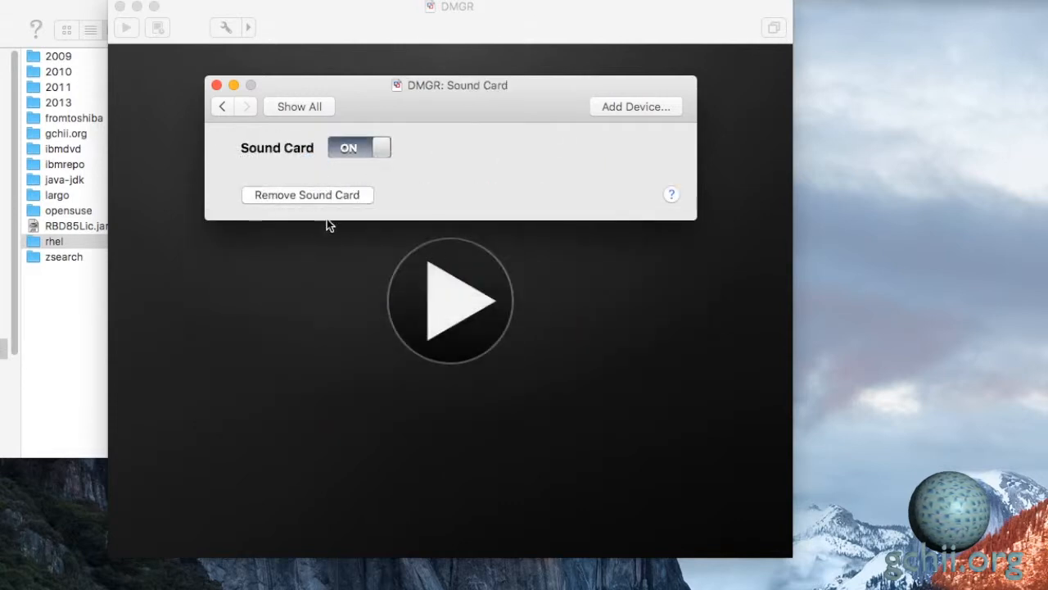
{"action": "left_click", "coordinate": [277, 195]}
{"action": "left_click", "coordinate": [556, 214]}
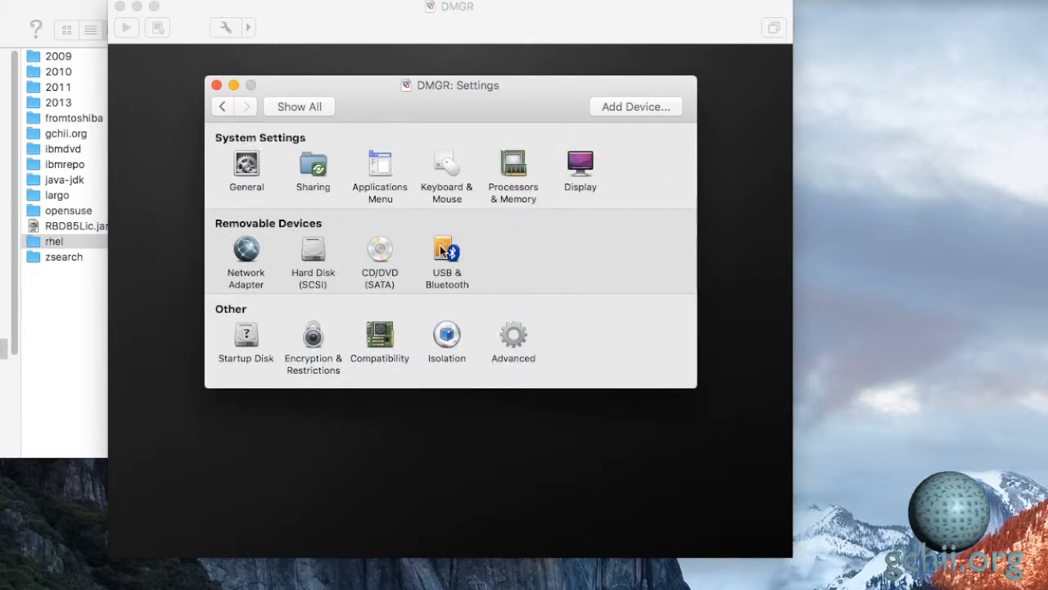
- Disable sharing of Bluetooth devices with Linux in USB & Bluetooth settings
{"action": "left_click", "coordinate": [443, 250]}
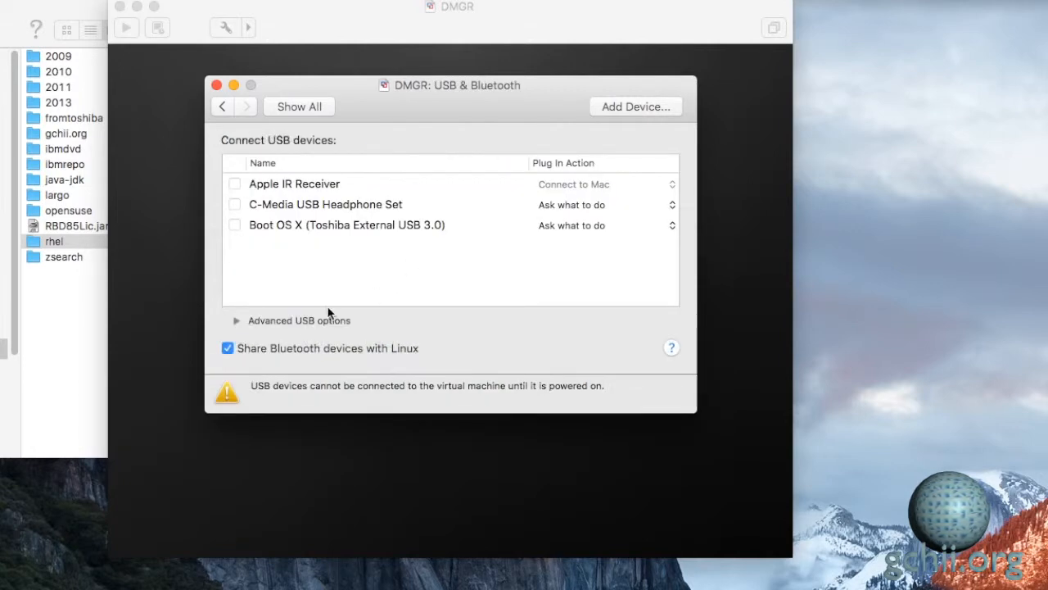
{"action": "left_click", "coordinate": [228, 348]}
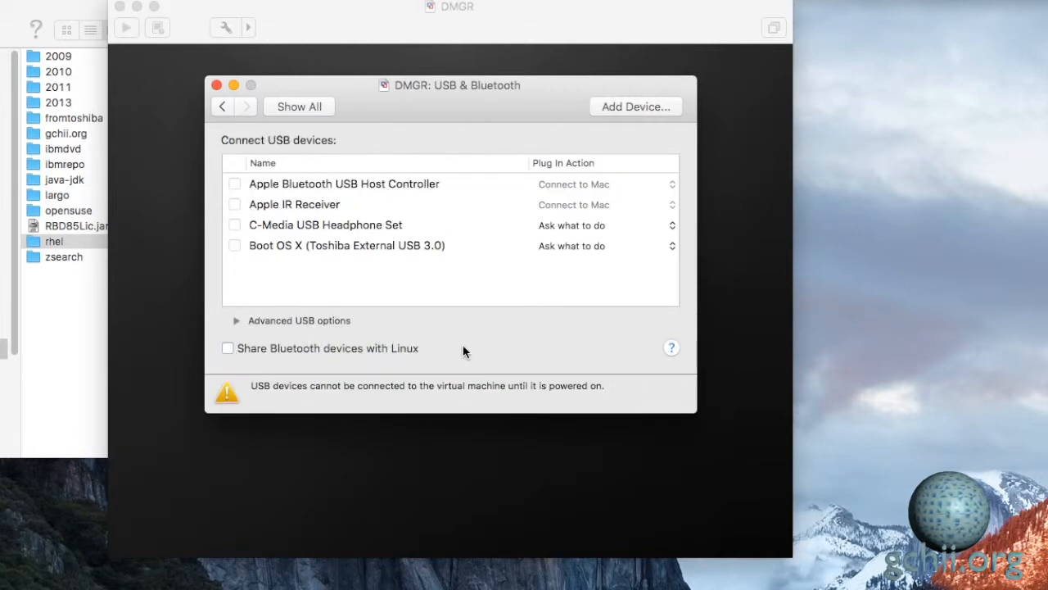
{"action": "left_click", "coordinate": [293, 108]}
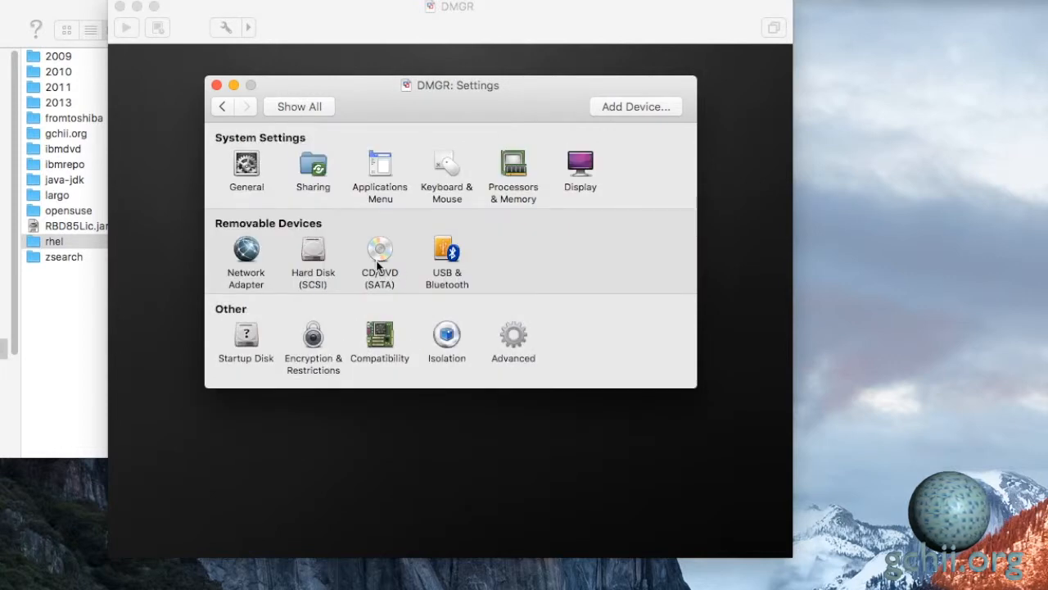
- Set DMGR's memory to 4096 MB in Processors & Memory
{"action": "left_click", "coordinate": [519, 165]}
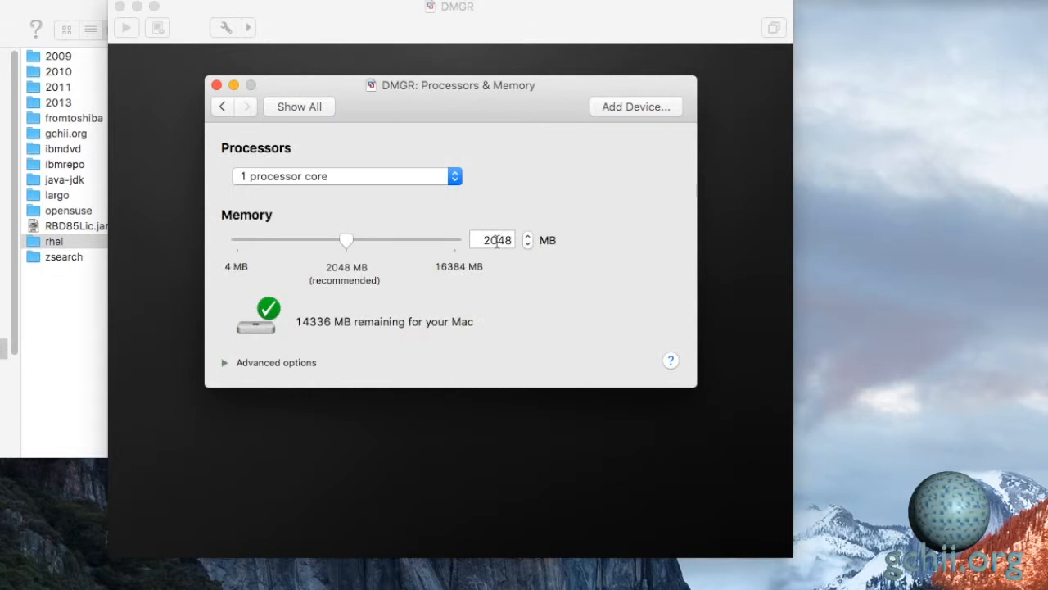
{"action": "double_click", "coordinate": [486, 240]}
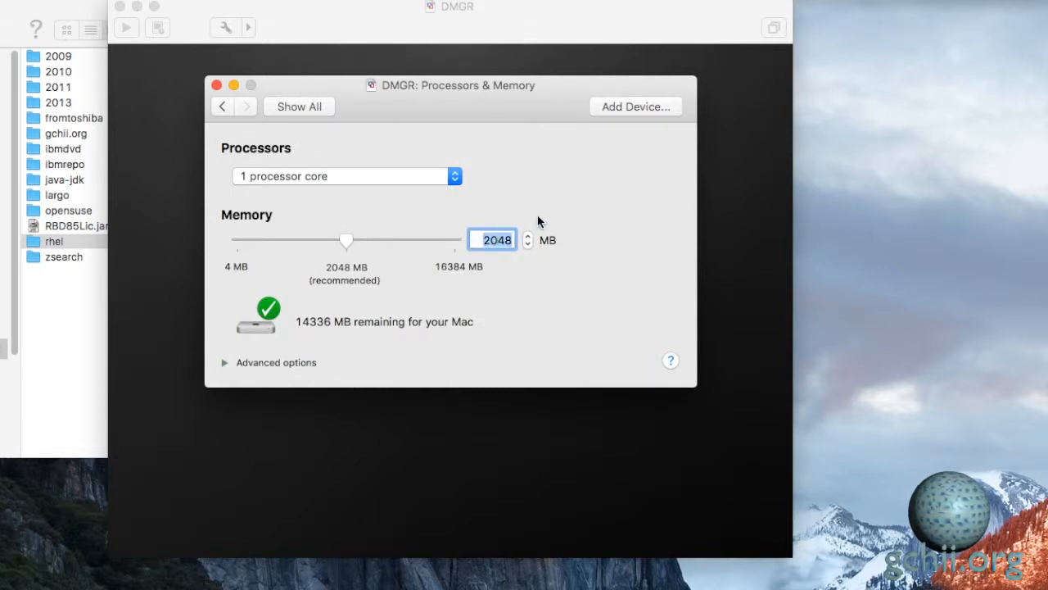
{"action": "type", "text": "40"}
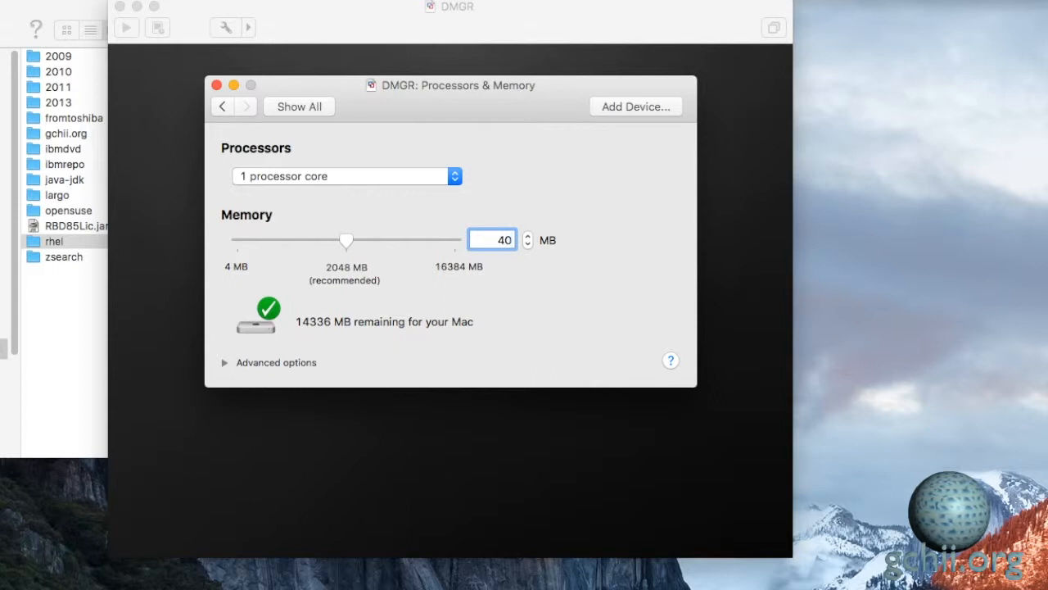
{"action": "type", "text": "96"}
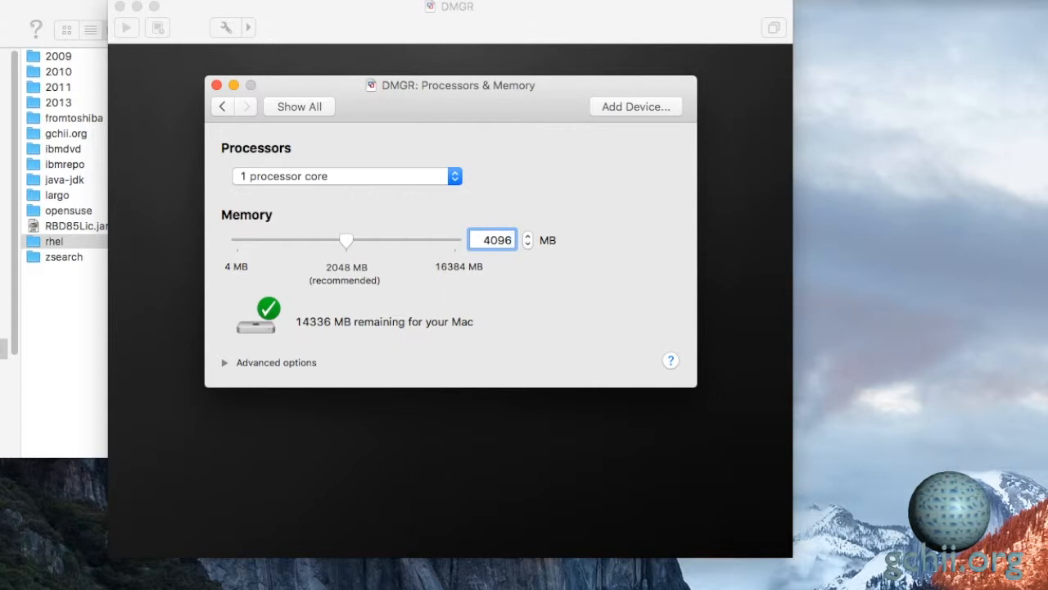
{"action": "key", "text": "Return"}
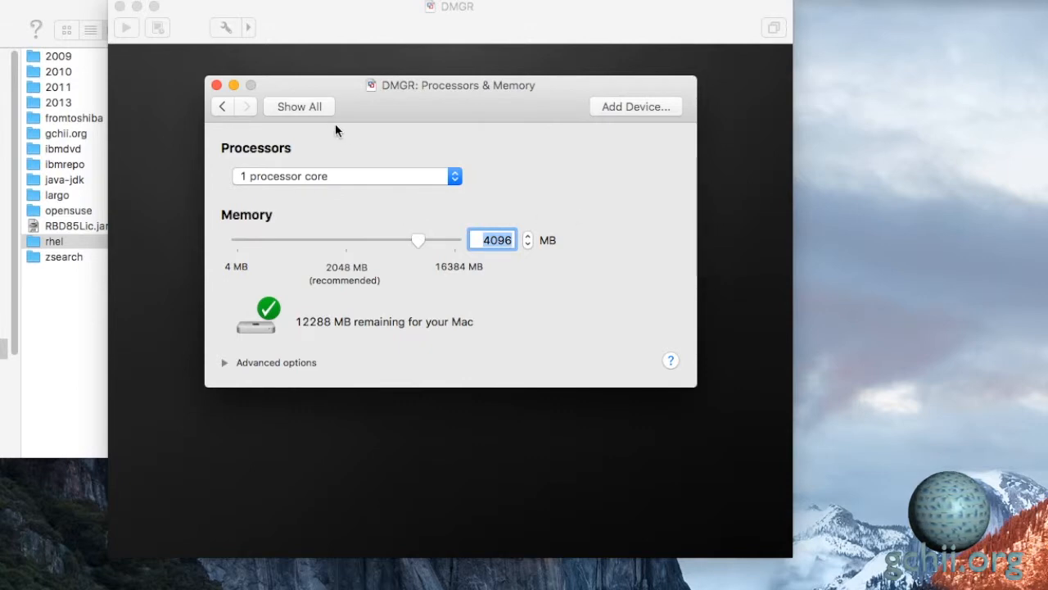
{"action": "left_click", "coordinate": [305, 108]}
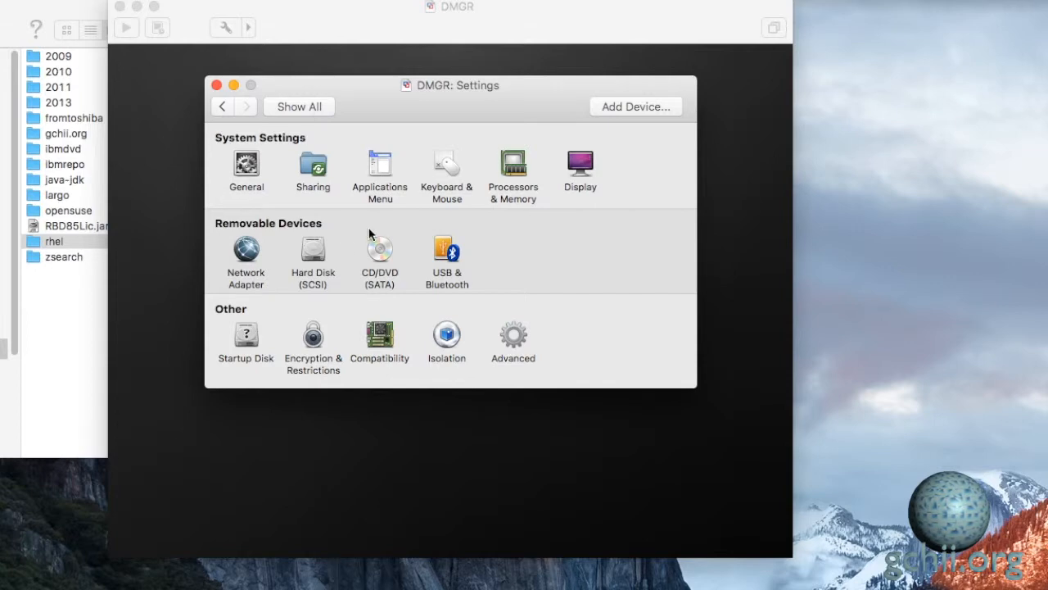
- Enlarge the SCSI hard disk from 20 GB to 40 GB and apply the change
{"action": "left_click", "coordinate": [313, 250]}
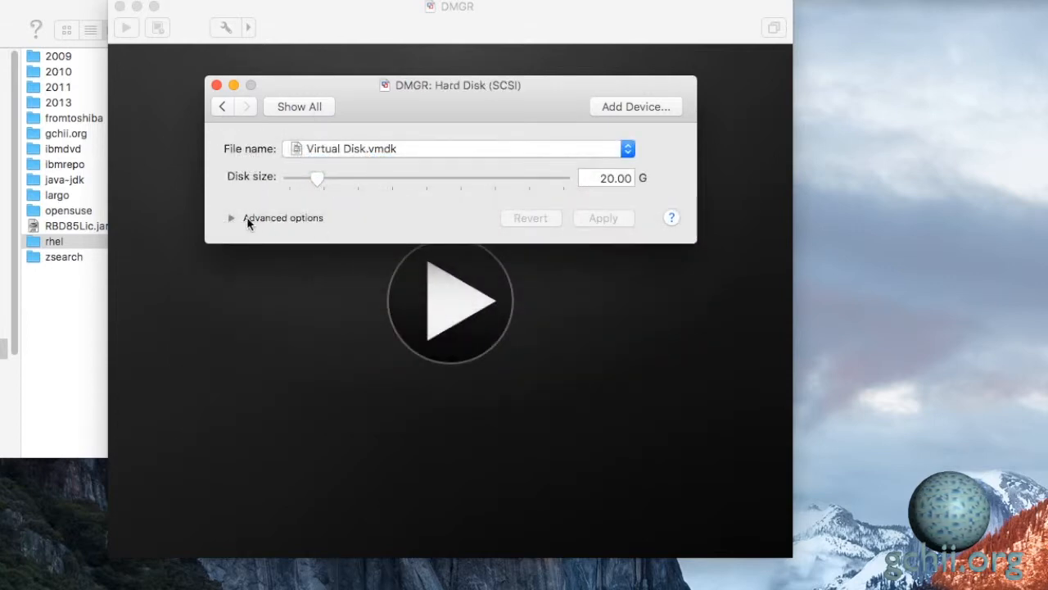
{"action": "left_click", "coordinate": [232, 218]}
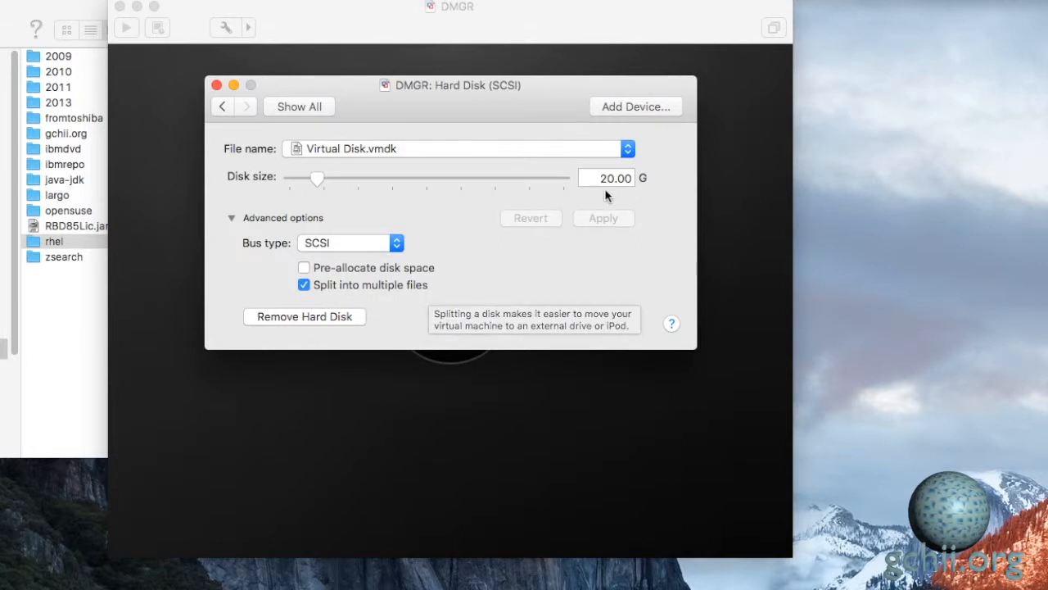
{"action": "left_click_drag", "start_coordinate": [604, 177], "coordinate": [595, 180]}
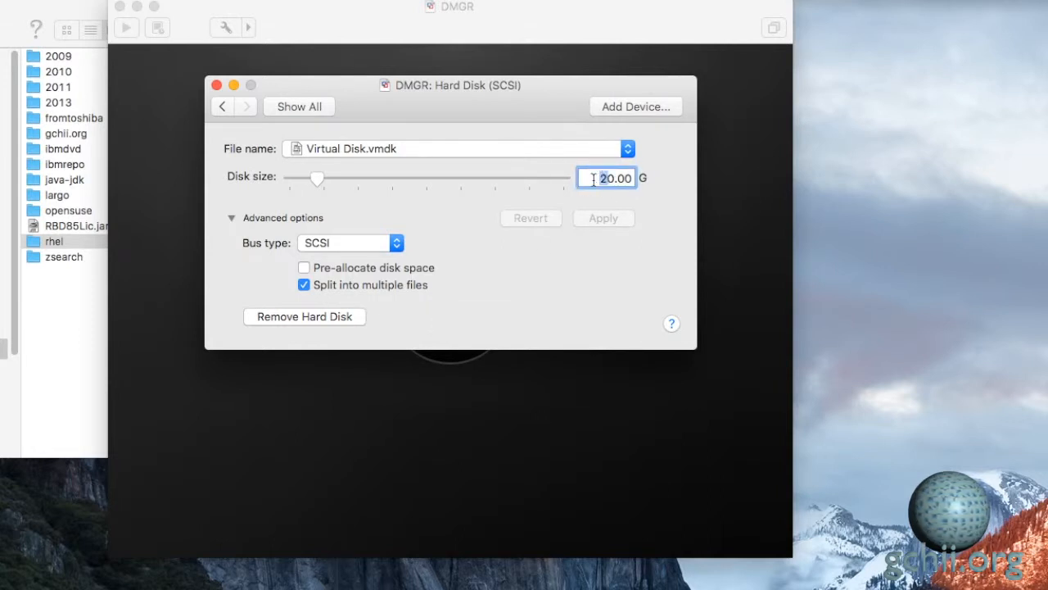
{"action": "type", "text": "4"}
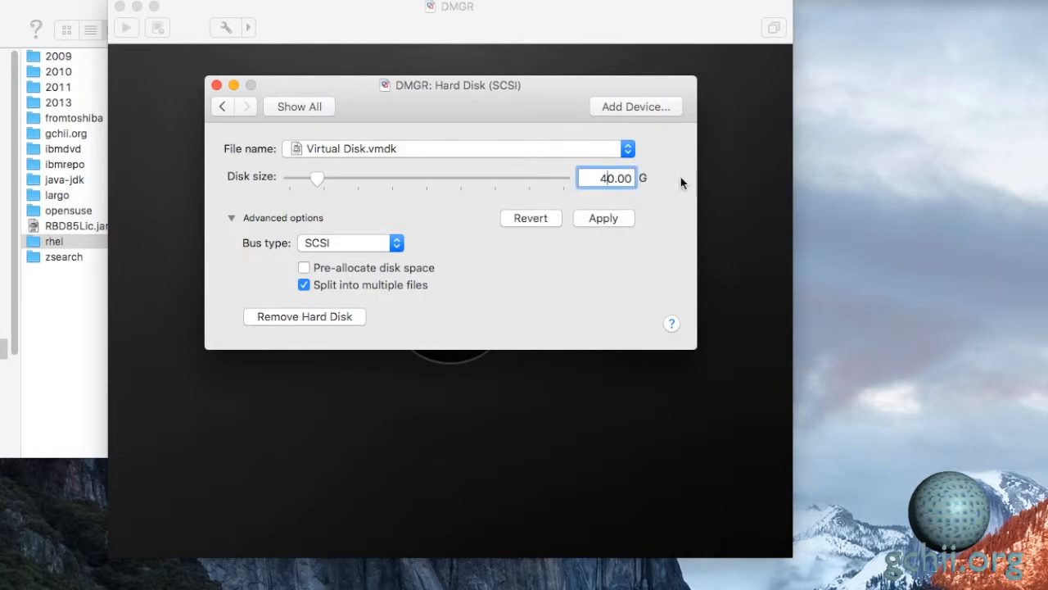
{"action": "left_click", "coordinate": [610, 221]}
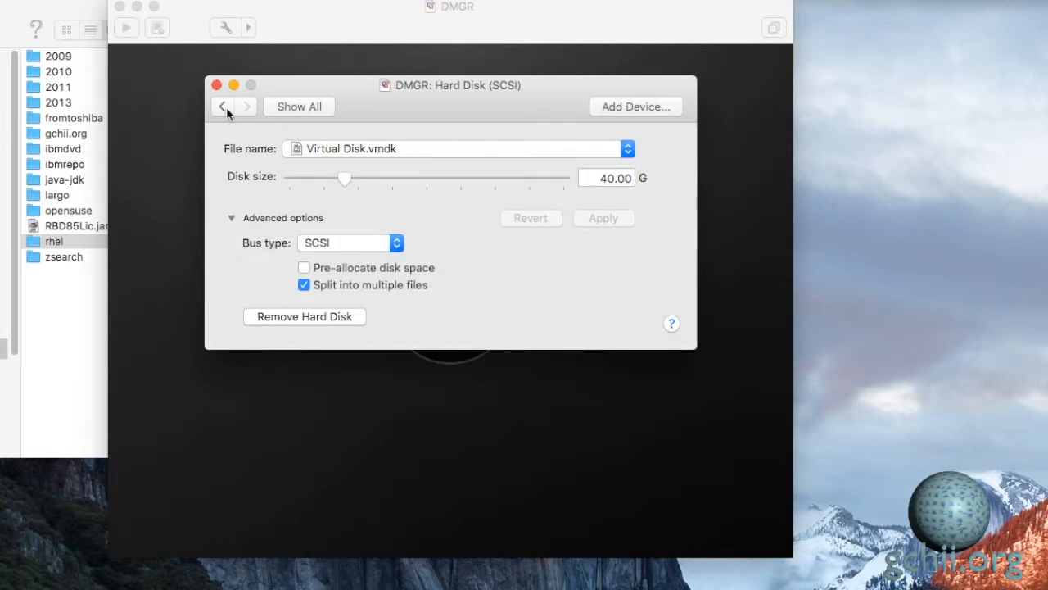
{"action": "left_click", "coordinate": [275, 109]}
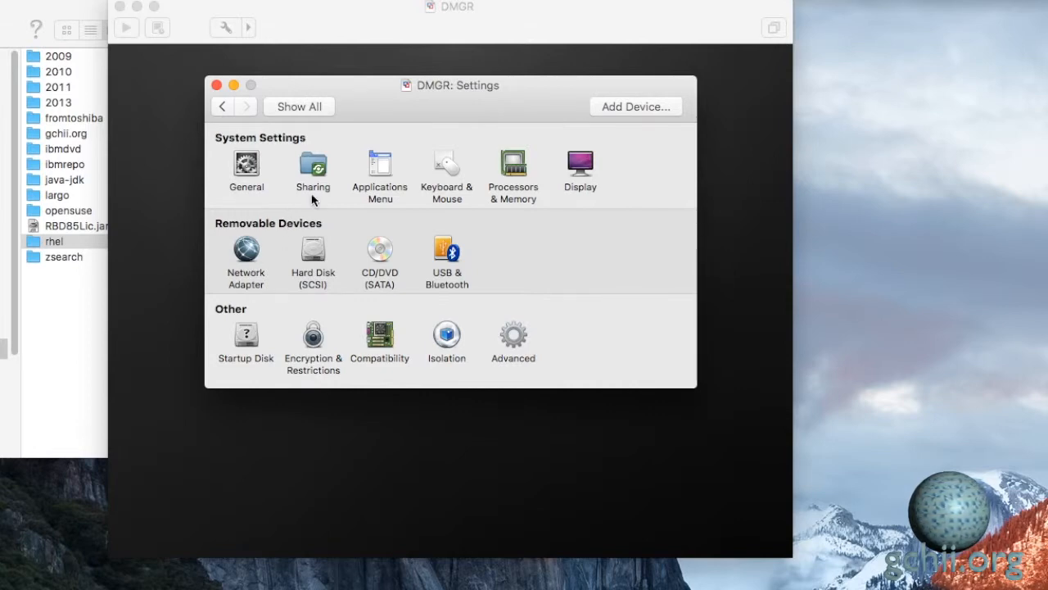
- Turn on shared folders and add the ibmdvd folder from the IBMDVD drive
{"action": "left_click", "coordinate": [314, 165]}
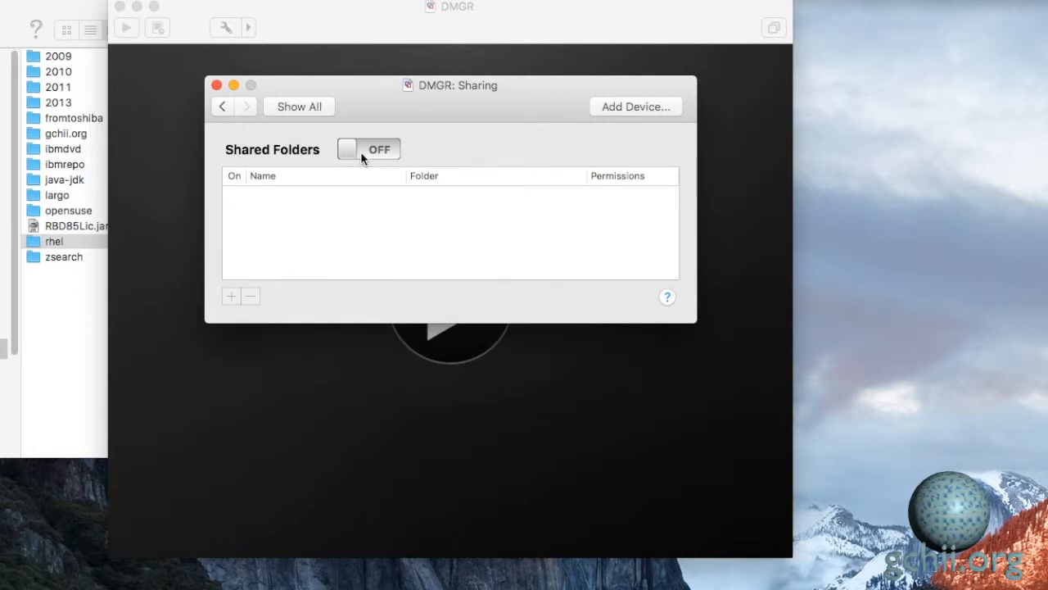
{"action": "left_click_drag", "start_coordinate": [347, 151], "coordinate": [394, 154]}
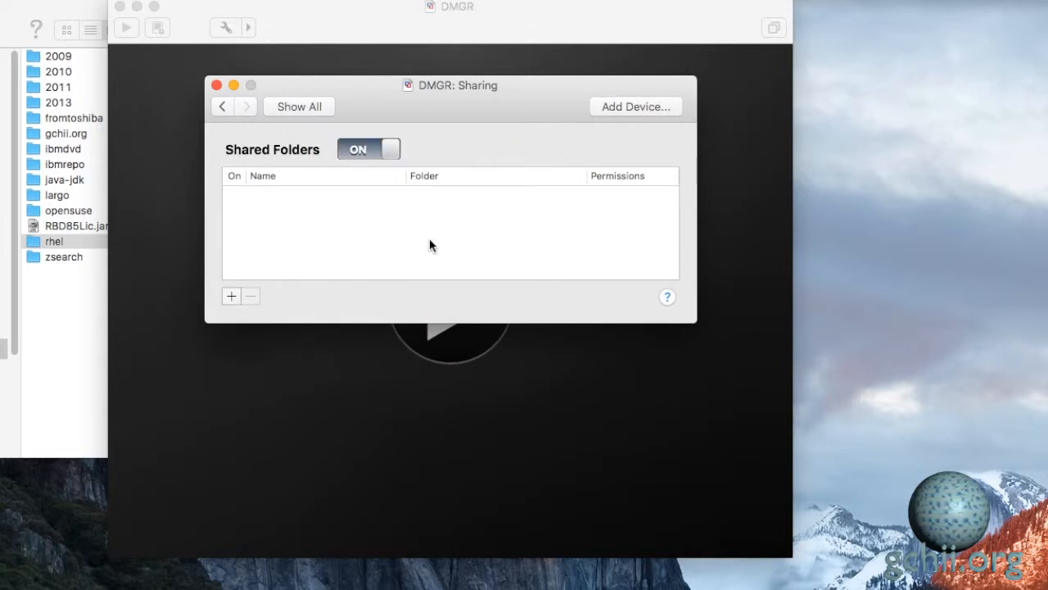
{"action": "left_click", "coordinate": [231, 298]}
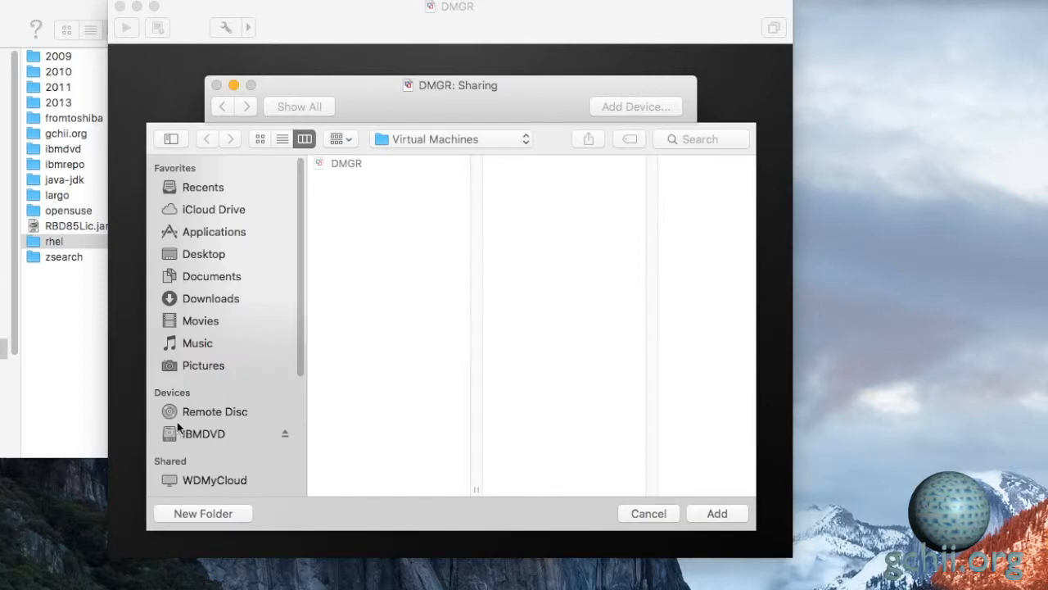
{"action": "left_click", "coordinate": [176, 432]}
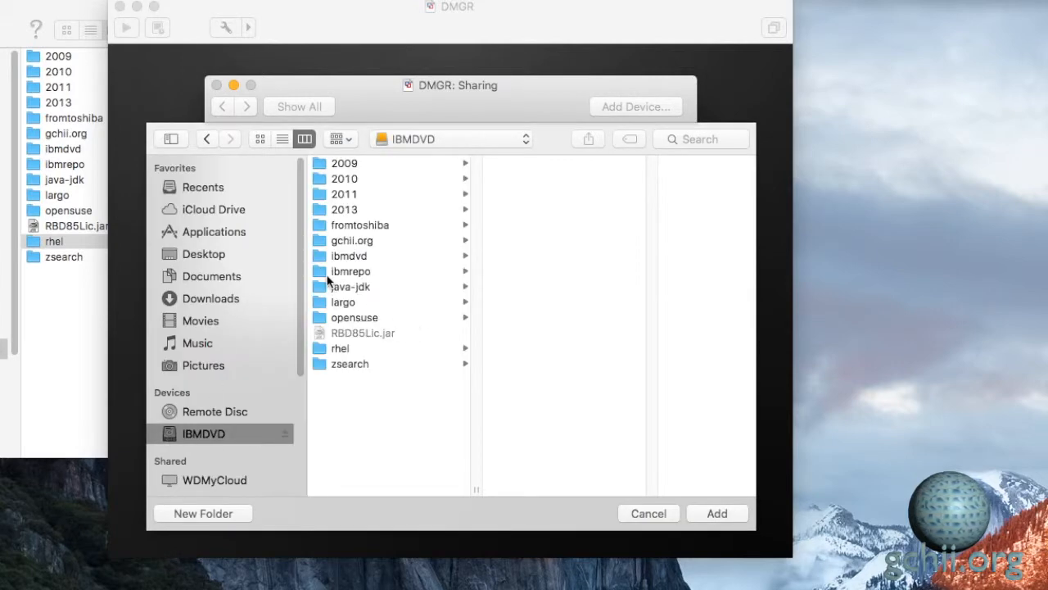
{"action": "left_click", "coordinate": [318, 257]}
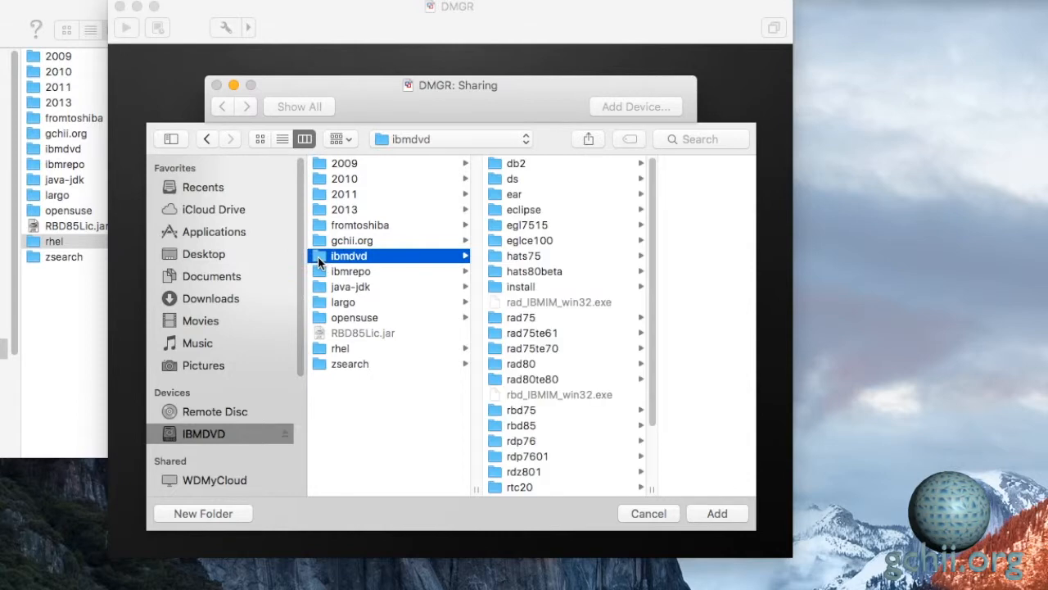
{"action": "left_click", "coordinate": [702, 513]}
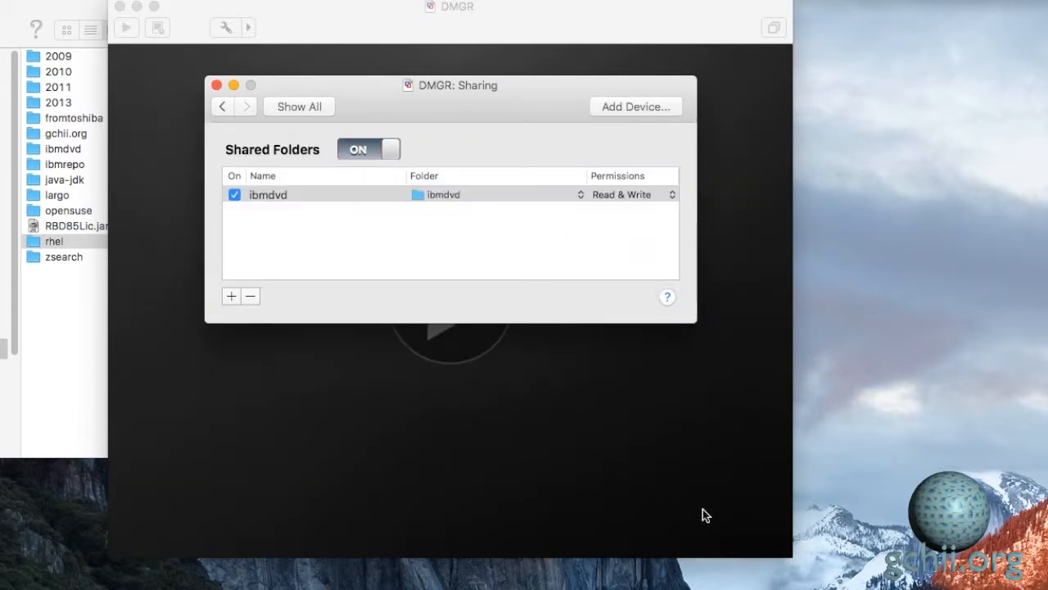
- Add the ibmrepo folder from the IBMDVD drive as a second shared folder
{"action": "left_click", "coordinate": [232, 296]}
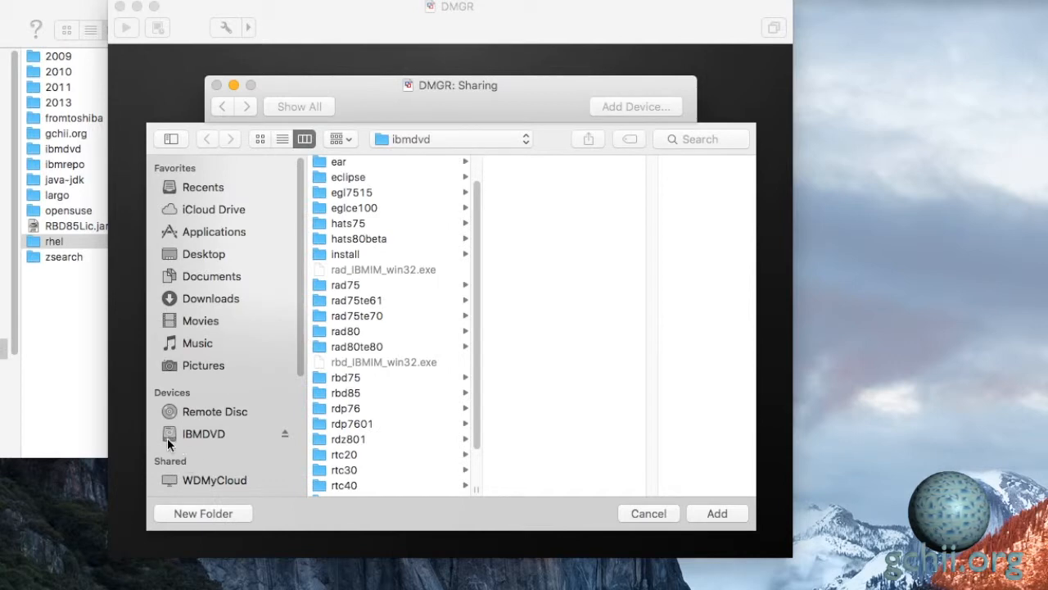
{"action": "left_click", "coordinate": [172, 435]}
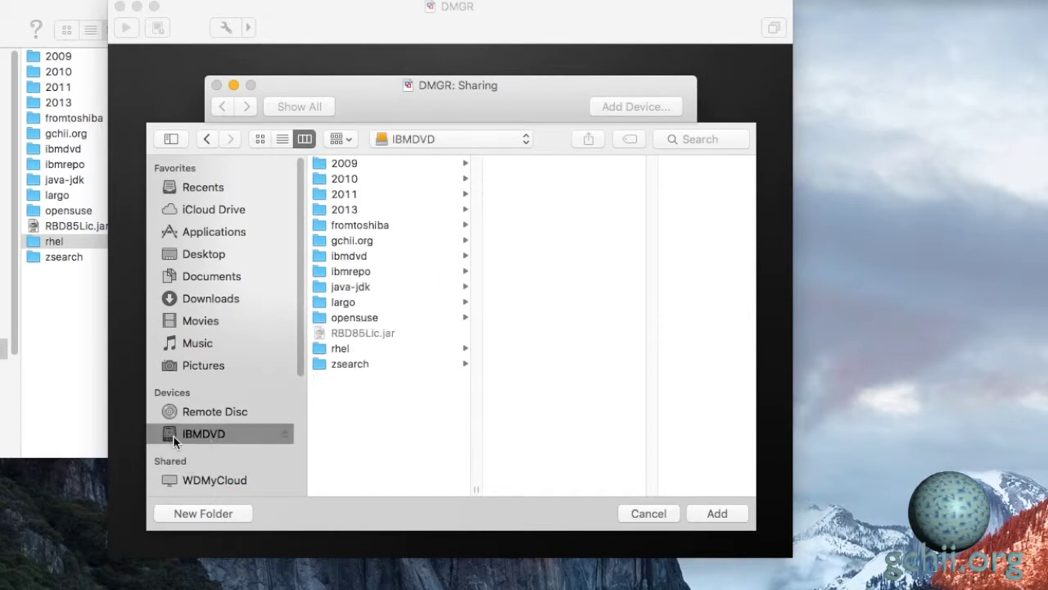
{"action": "left_click", "coordinate": [320, 272]}
{"action": "left_click", "coordinate": [714, 516]}
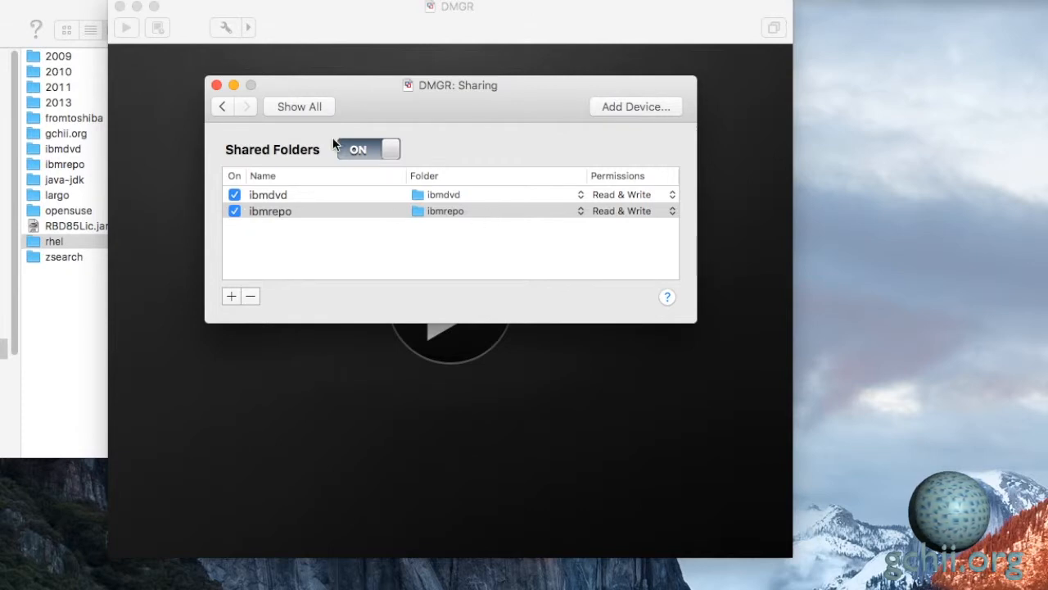
{"action": "left_click", "coordinate": [310, 114]}
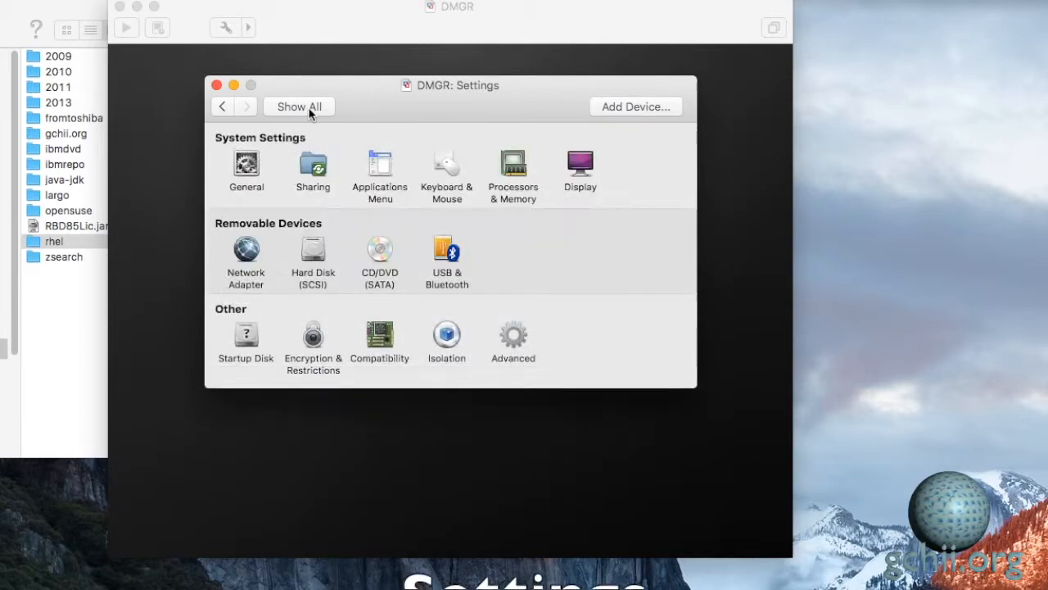